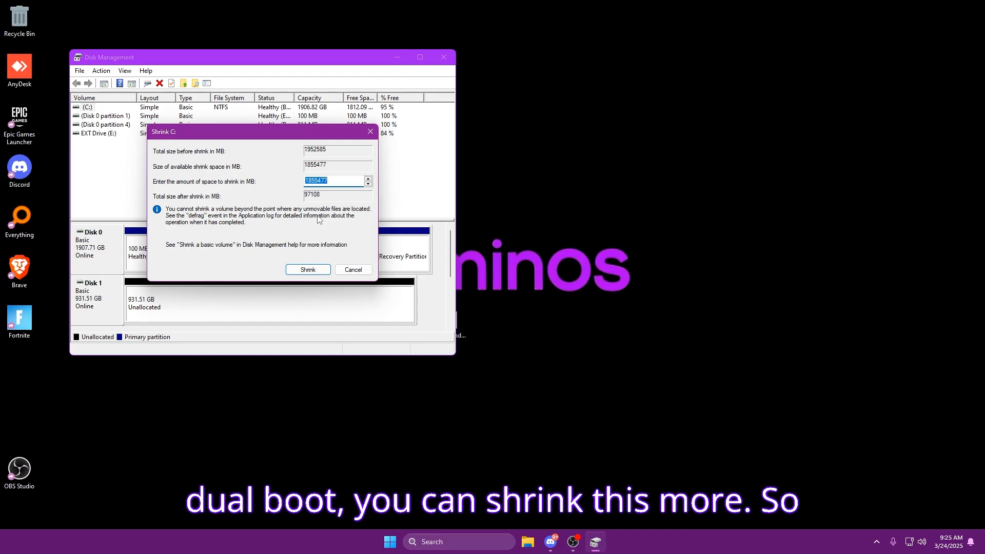
Shrink the C: volume by 500000 MB.
type("500000")
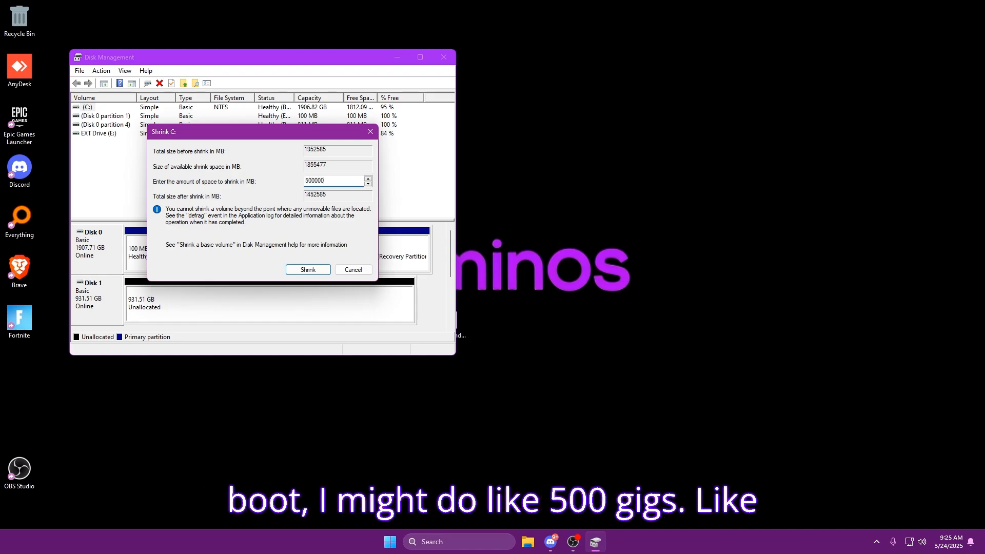
key("Return")
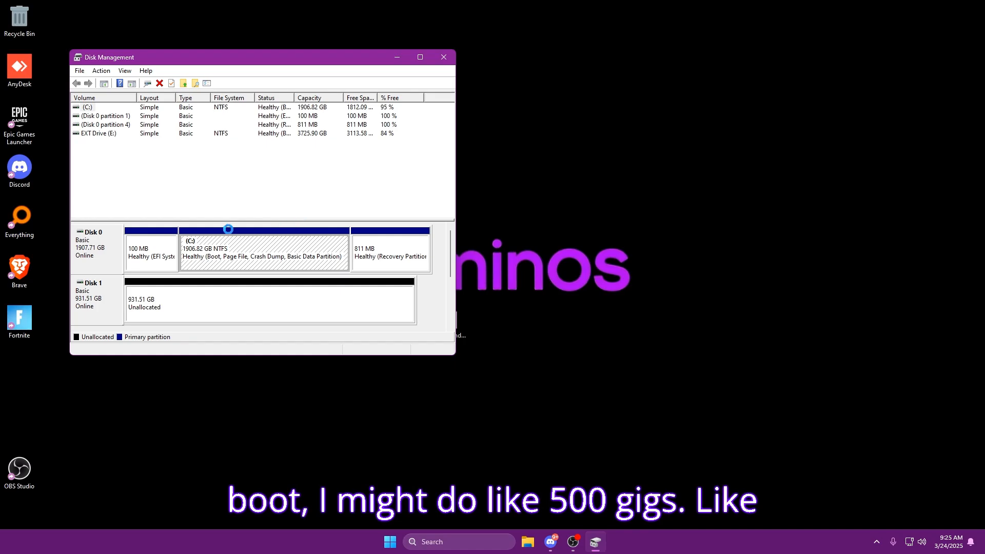
right_click(314, 238)
left_click(352, 244)
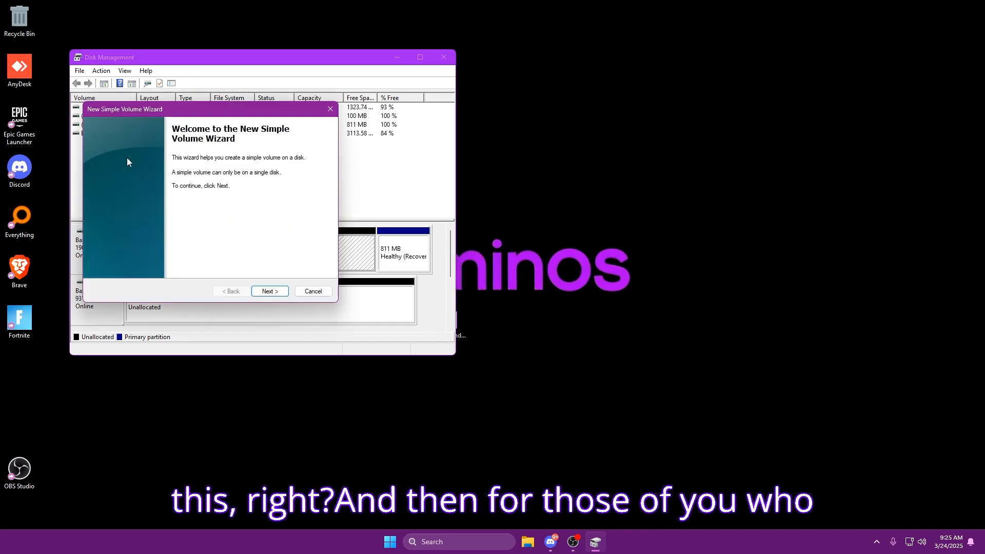
left_click(312, 290)
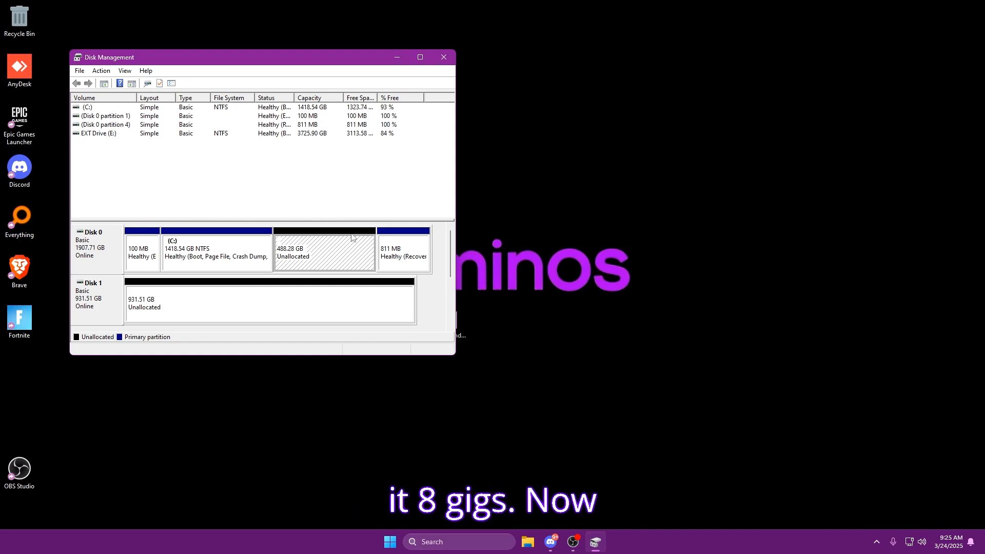
Start a new simple volume in Disk 0's unallocated space, with a size of 8888 MB and the default drive letter.
right_click(335, 249)
left_click(383, 255)
key("Return")
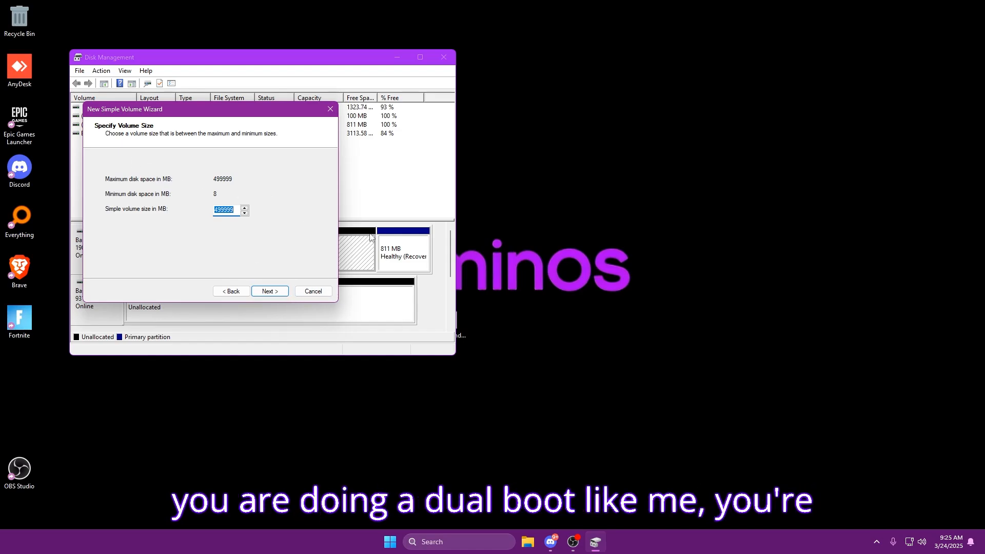
type("8888")
key("Return")
key("Return")
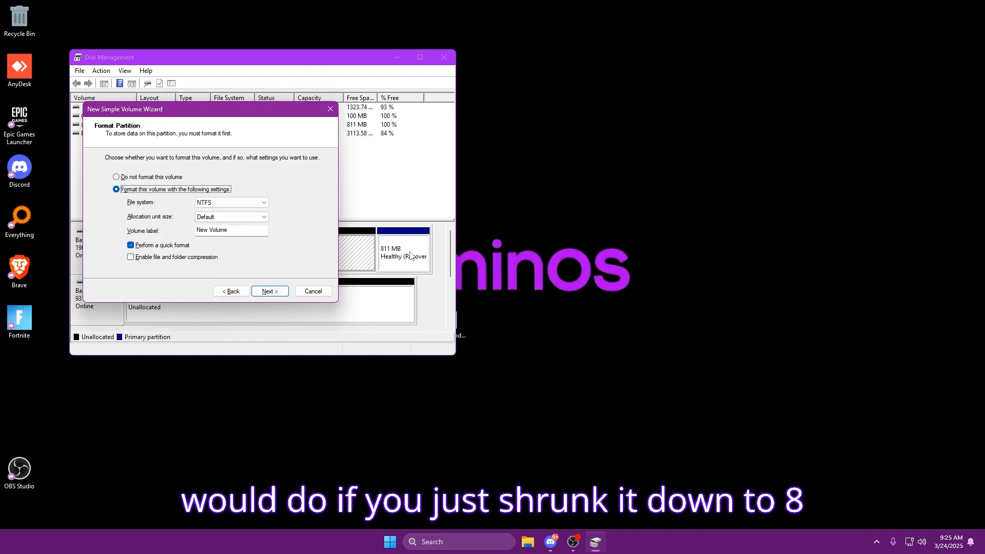
Label the new volume USB, keep the NTFS quick format settings, and finish creating it.
key("Tab")
key("Tab")
key("Tab")
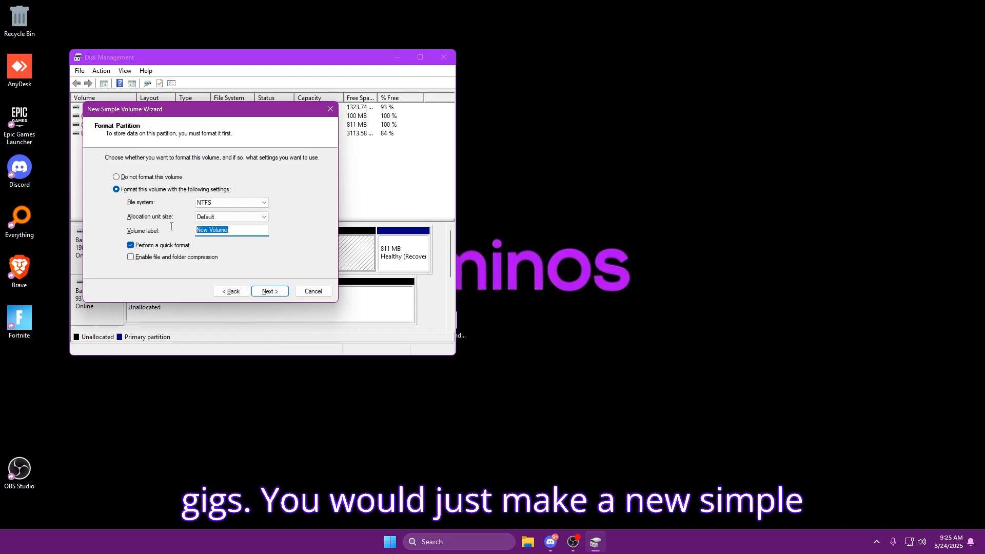
type("UY")
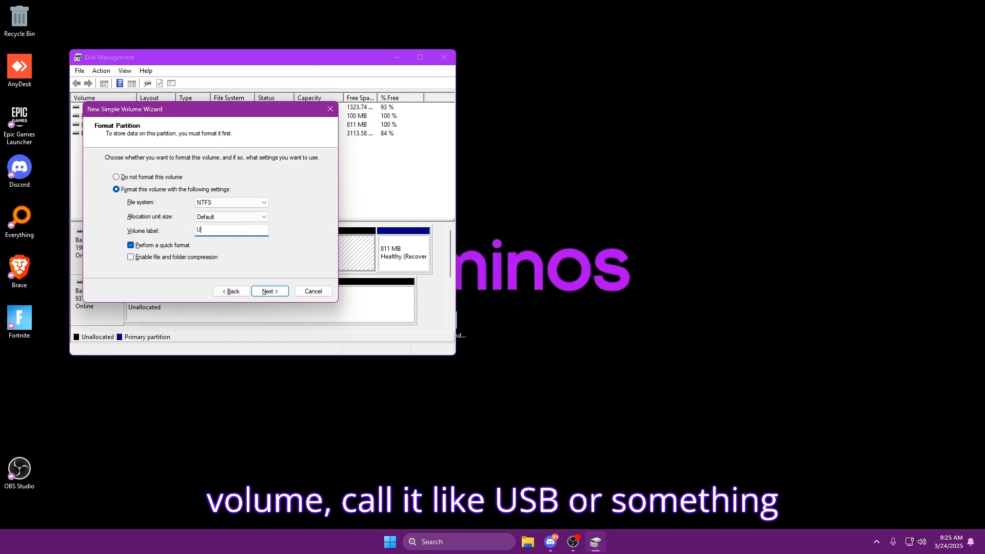
key("Return")
left_click(270, 291)
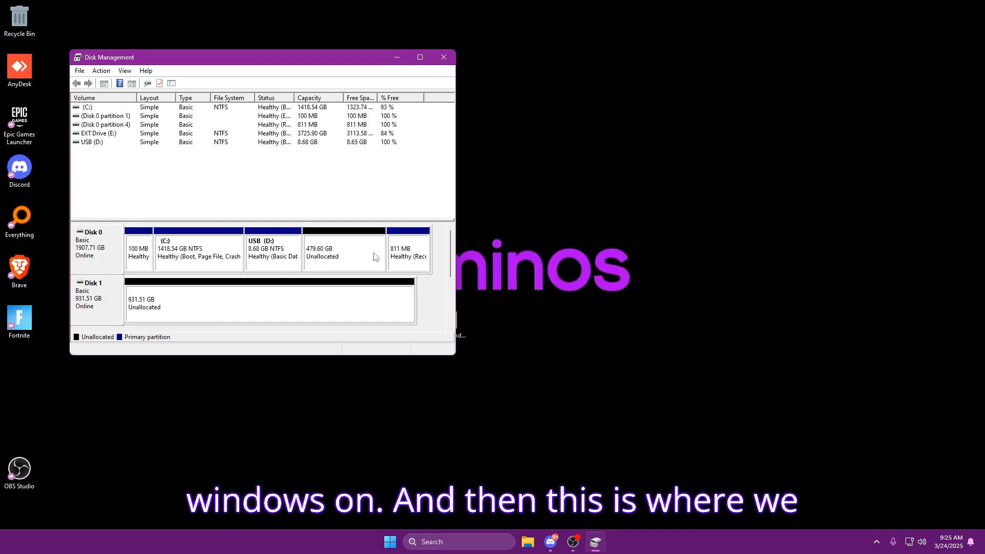
right_click(336, 258)
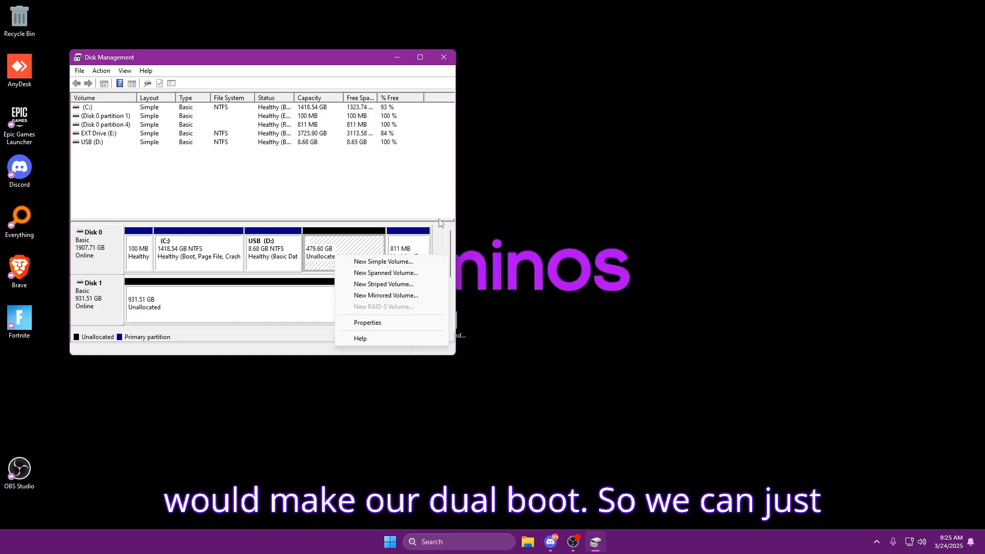
left_click(357, 212)
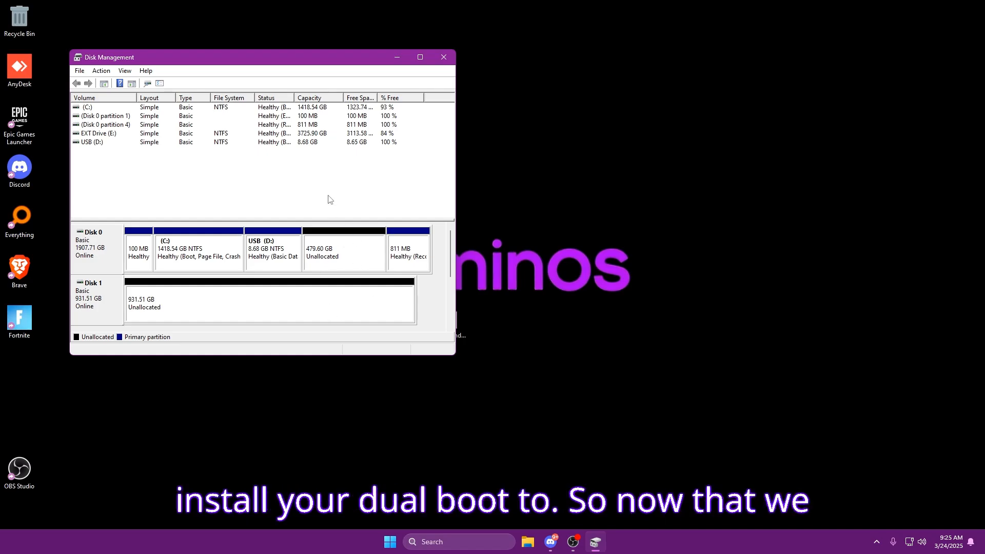
Explore the USB (D:) volume in a file window and arrange the windows so the ISO on the desktop is reachable.
left_click_drag(291, 62, 734, 53)
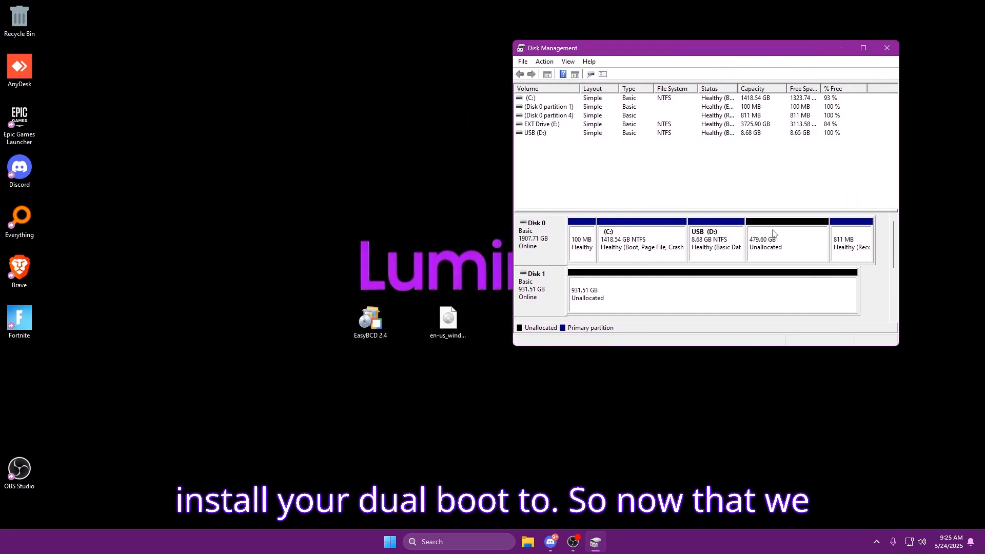
right_click(702, 261)
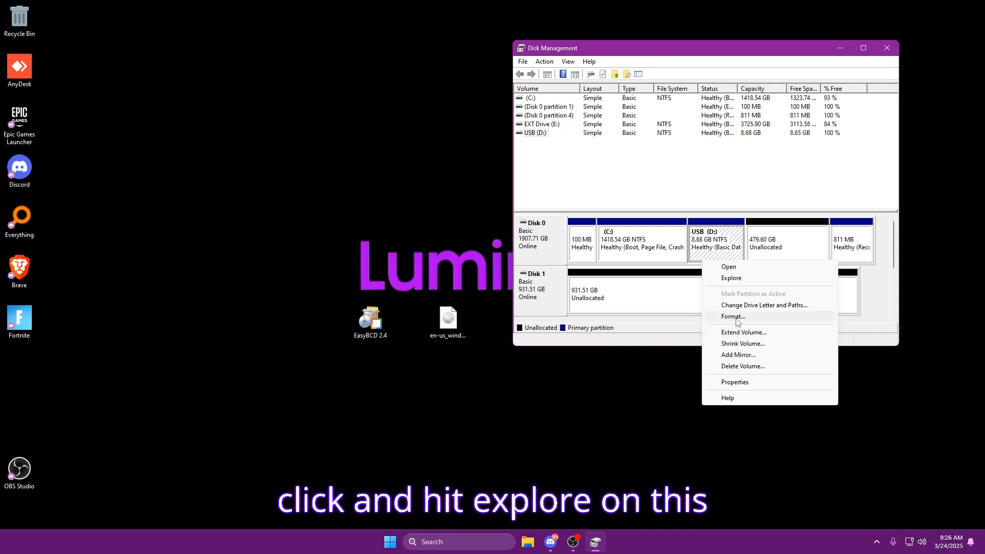
left_click(731, 277)
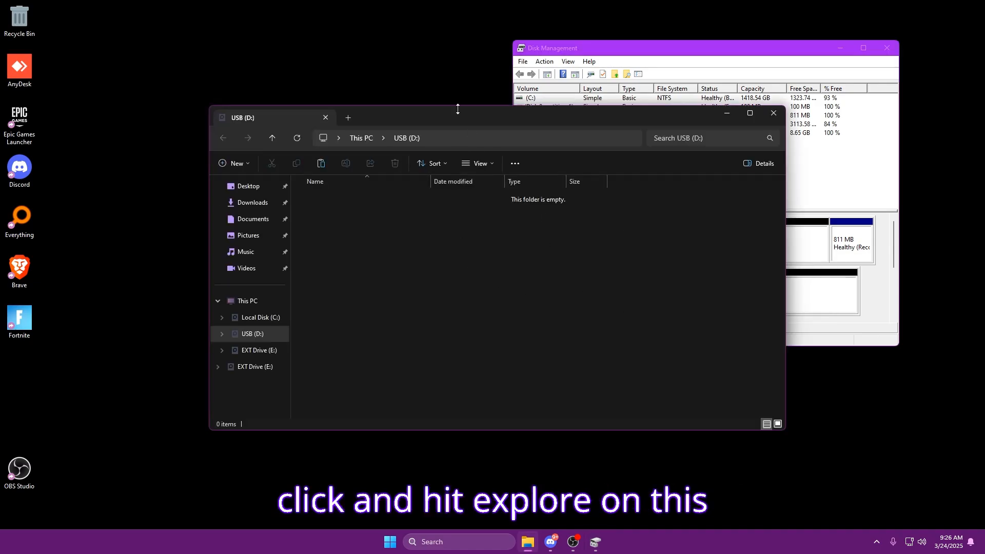
left_click_drag(400, 115, 660, 87)
Open the Windows 11 ISO from the desktop in WinRAR and extract all its contents into the USB (D:) volume.
left_click_drag(448, 318, 251, 165)
right_click(252, 163)
mouse_move(325, 334)
left_click(445, 335)
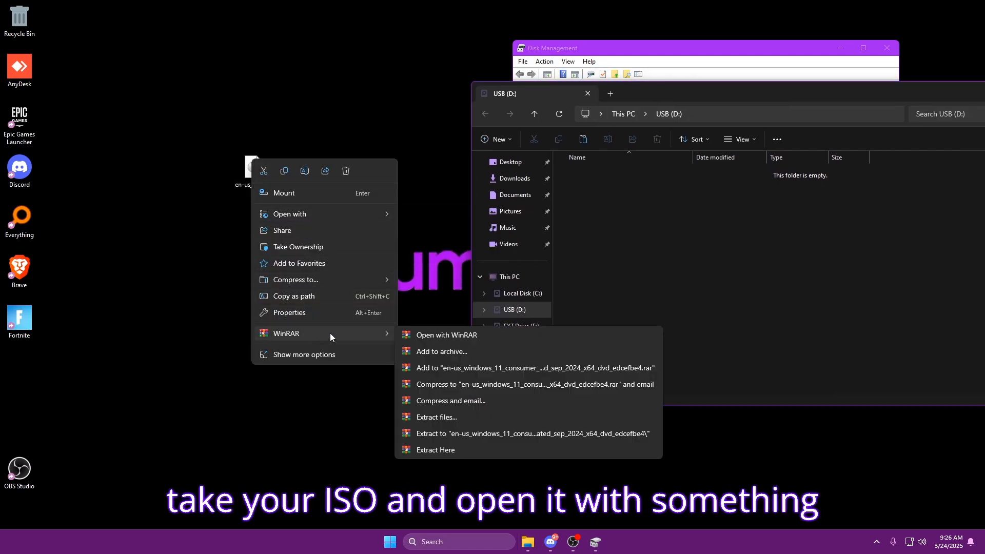
left_click(686, 105)
left_click_drag(170, 260, 826, 232)
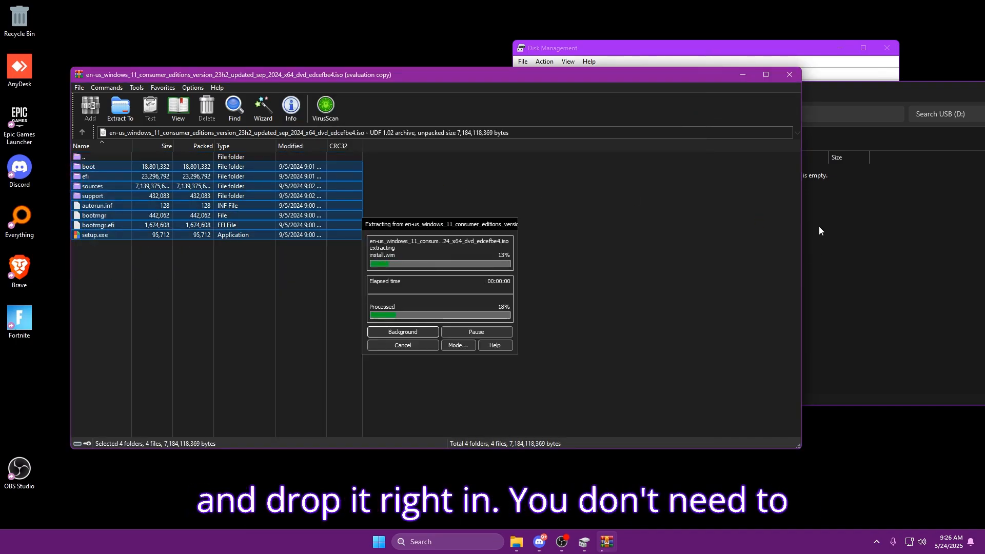
left_click(896, 85)
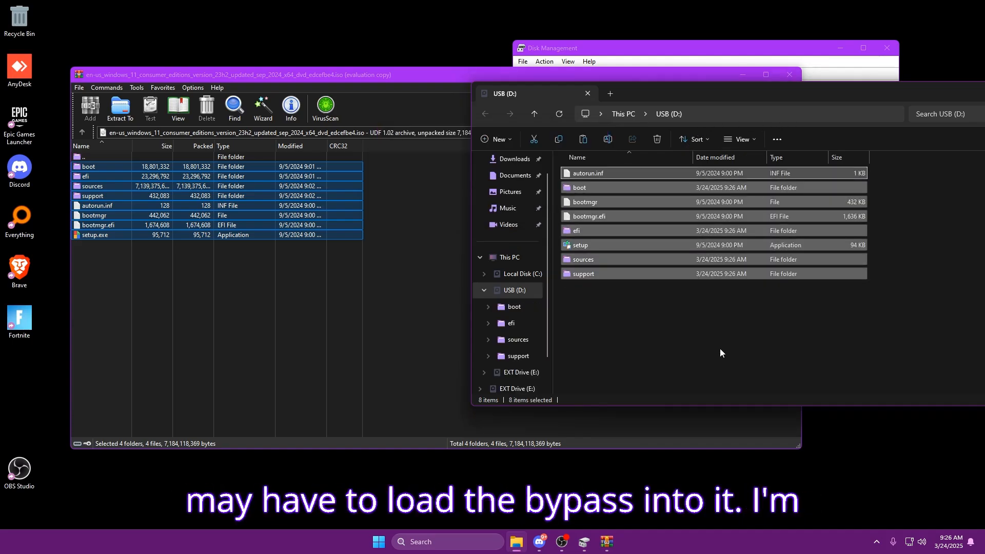
Close the WinRAR archive window and Disk Management.
left_click(800, 77)
left_click_drag(666, 51, 266, 74)
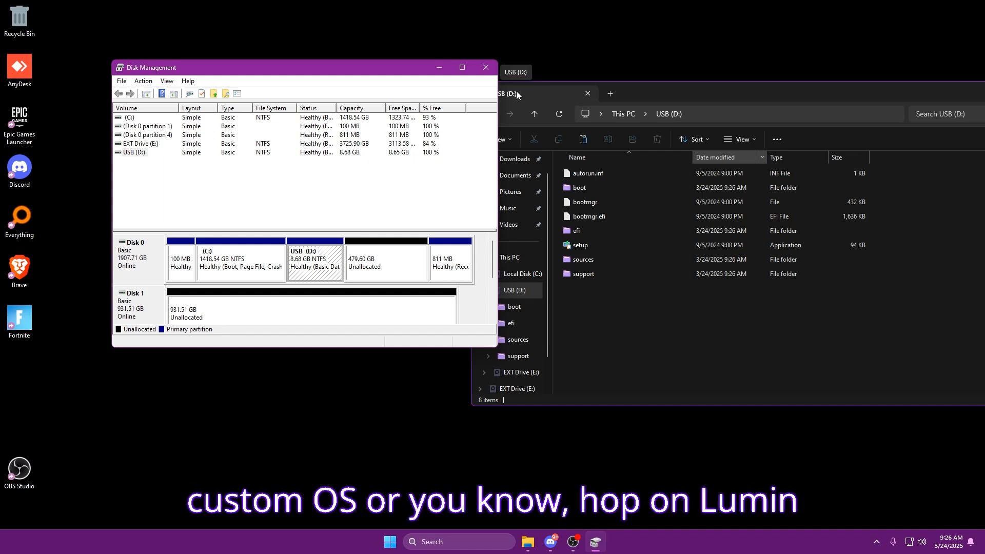
left_click(485, 68)
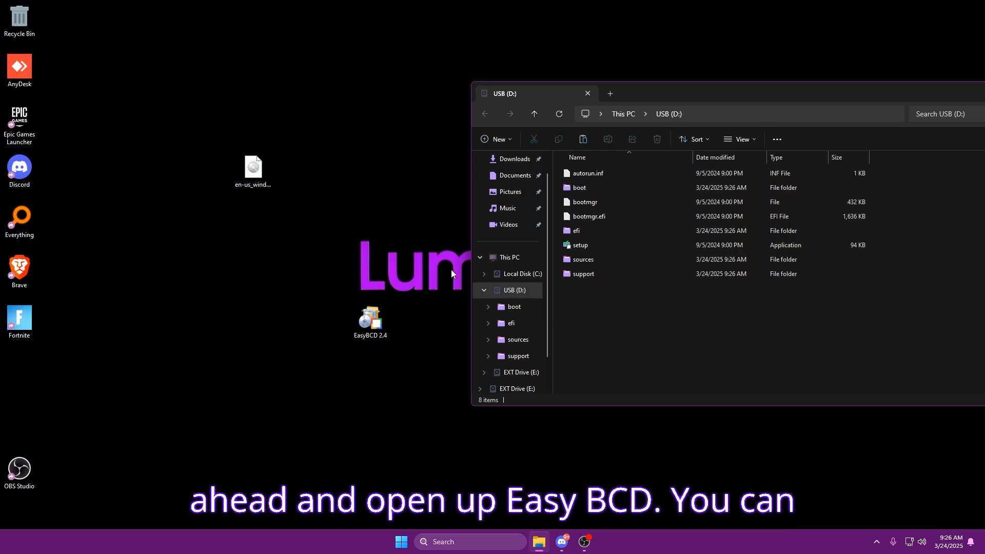
Install EasyBCD 2.4 from the desktop installer, accepting the license and default options, and get through its startup dialogs.
double_click(373, 313)
key("Return")
key("Return")
key("Return")
key("Return")
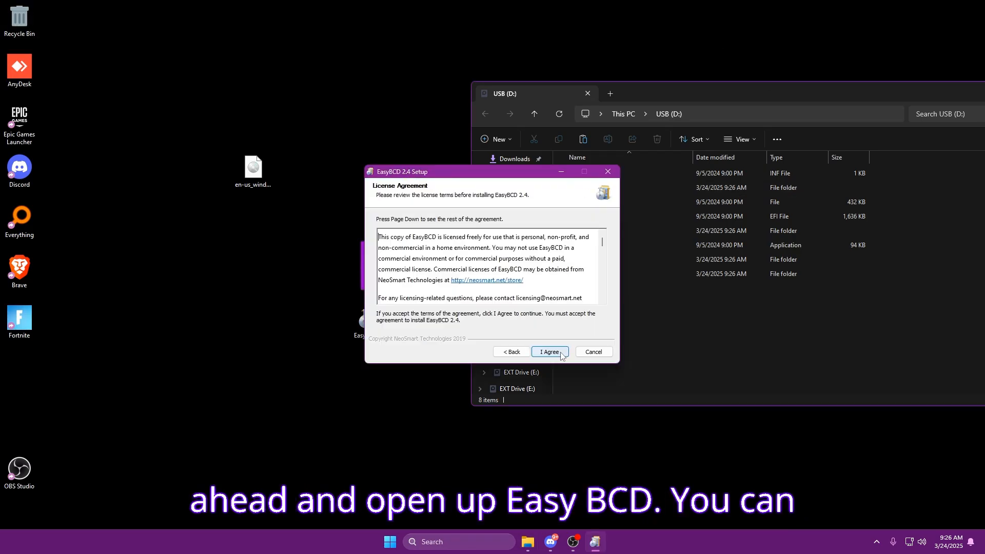
left_click(548, 351)
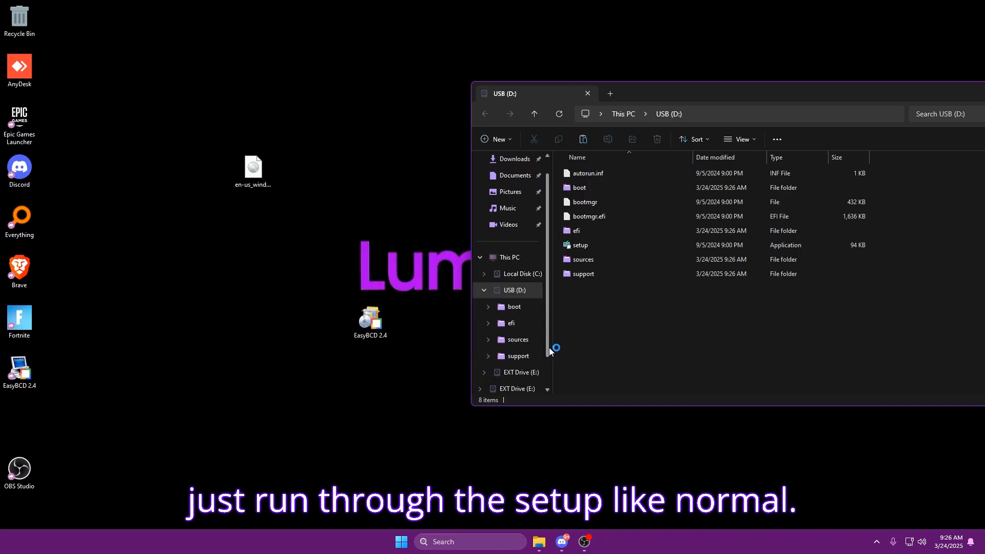
left_click(550, 266)
left_click(527, 311)
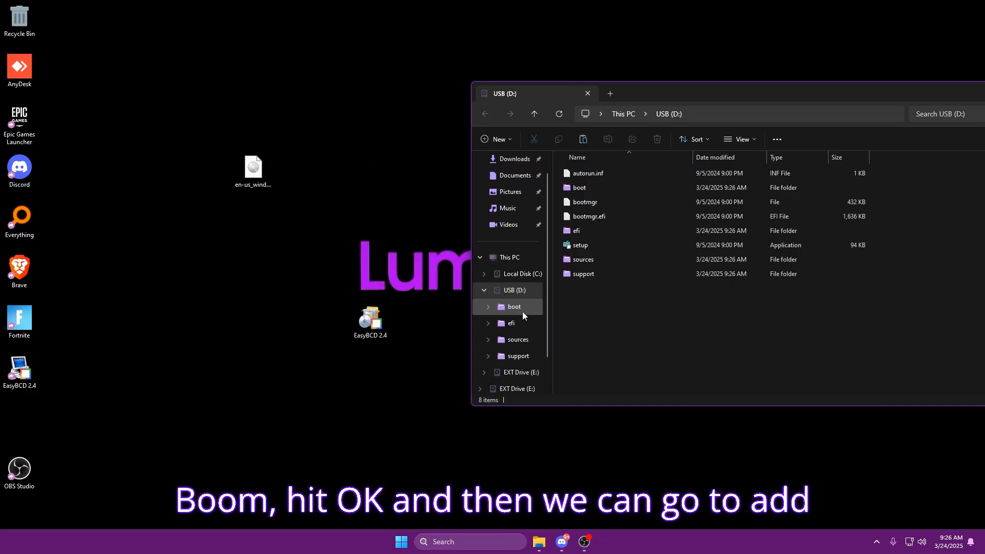
left_click(528, 319)
Begin a new WinPE boot entry in EasyBCD and name it USB BOOT.
left_click(418, 235)
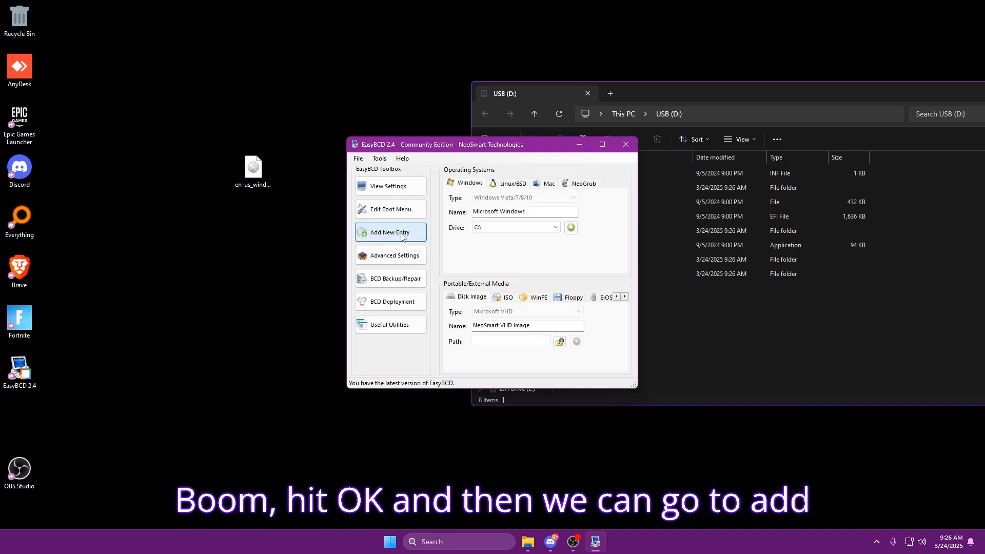
left_click(536, 296)
left_click_drag(530, 327, 384, 332)
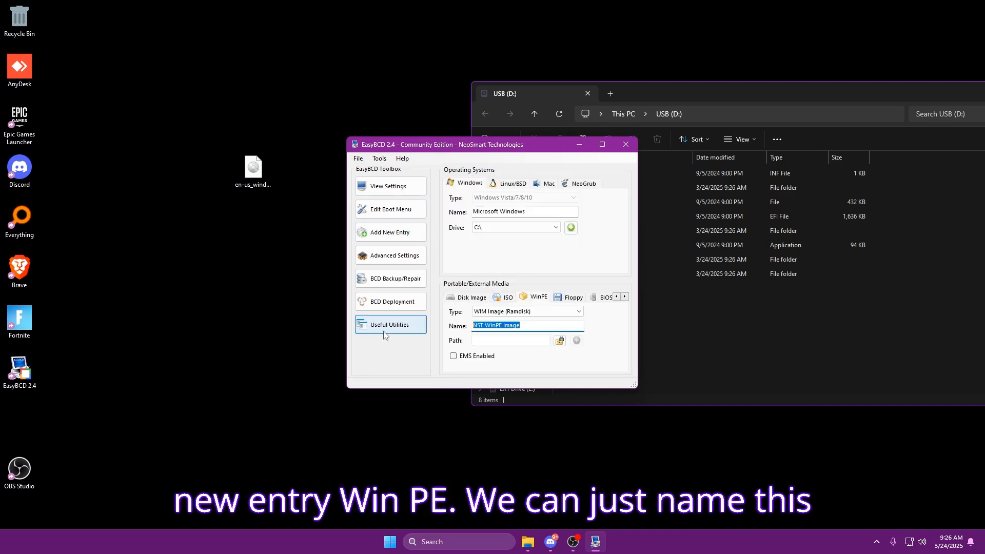
type("USB BOOT")
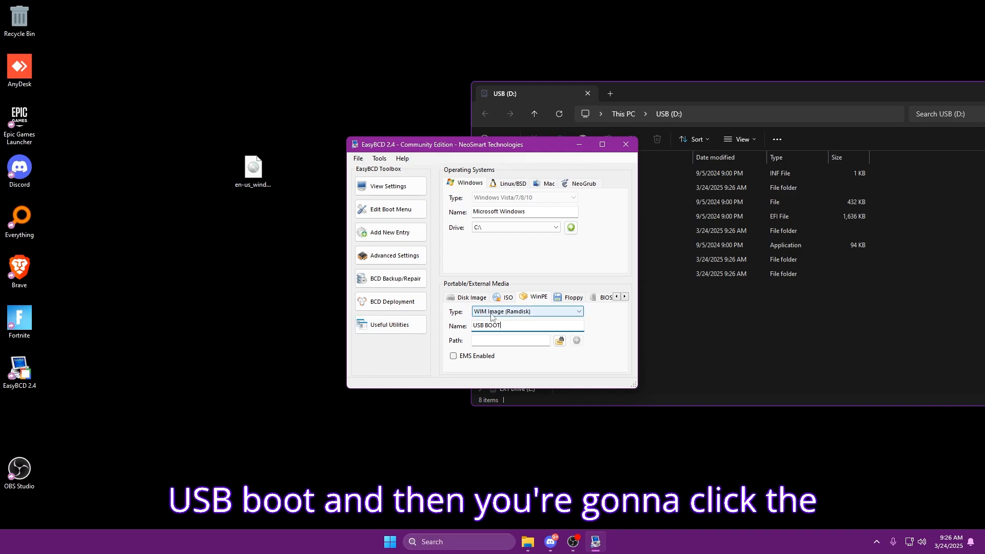
Set the entry's image path to D:\sources\boot.wim and add the entry to the boot menu.
left_click(559, 341)
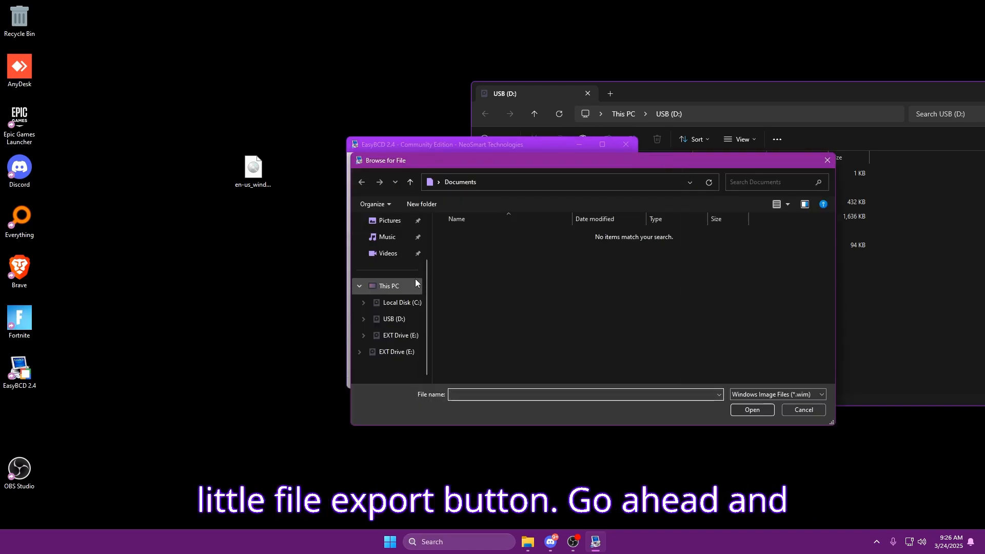
left_click(404, 319)
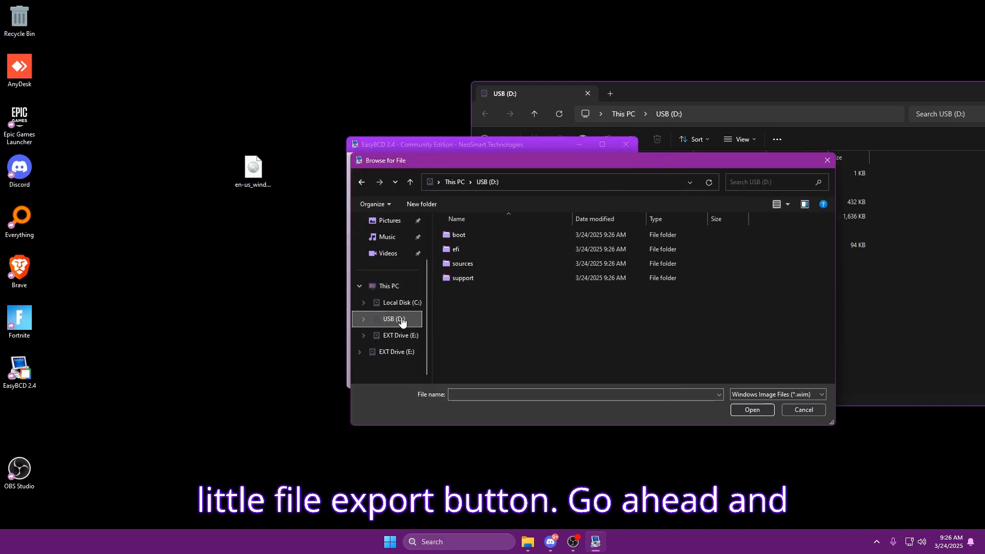
double_click(454, 265)
left_click(466, 364)
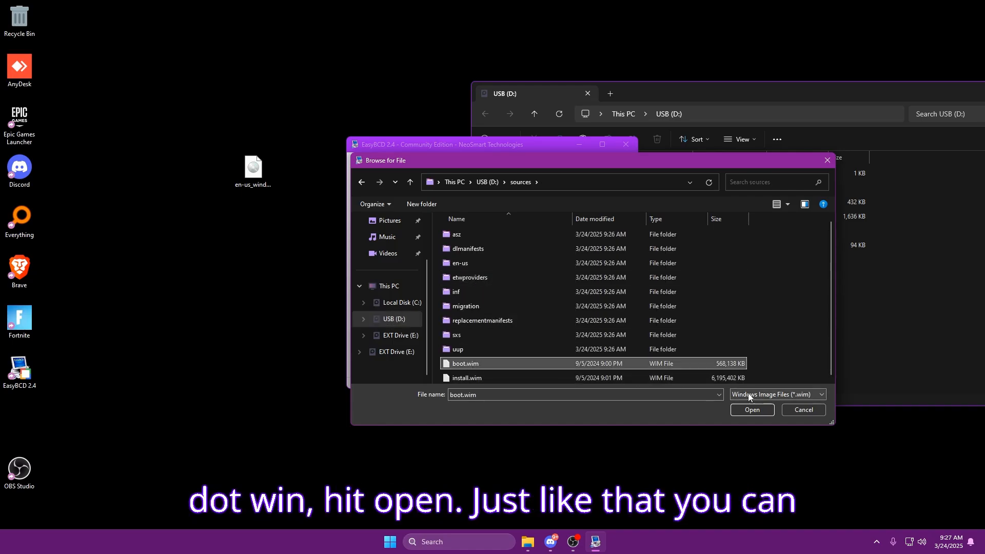
left_click(752, 409)
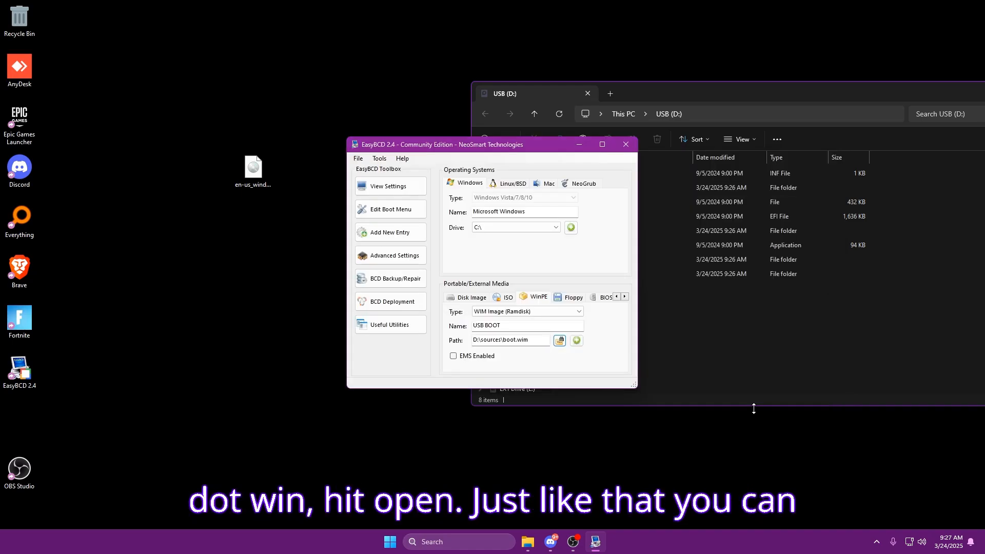
left_click(577, 340)
Make USB BOOT the default boot entry in System Configuration, apply the change, and exit without restarting.
key("super")
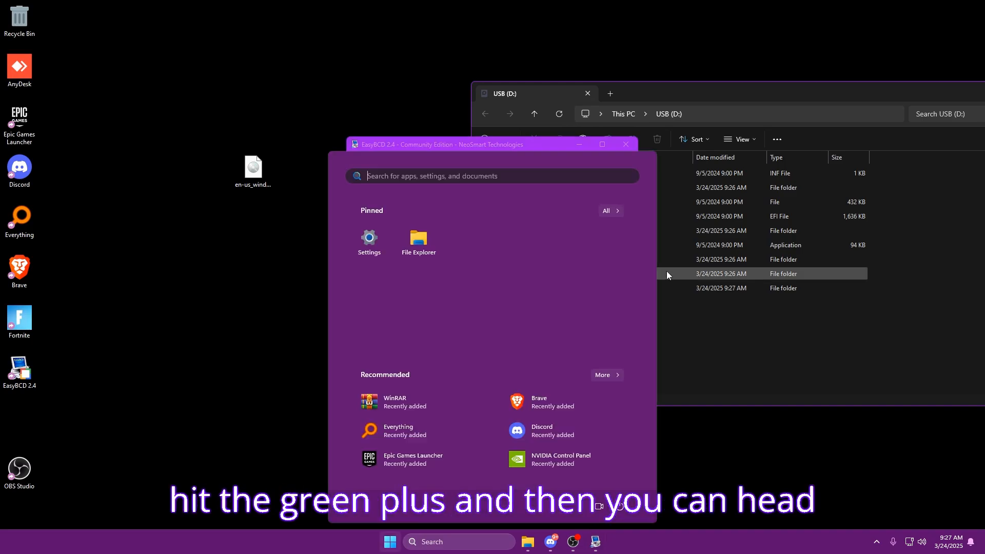
type("system")
left_click(359, 325)
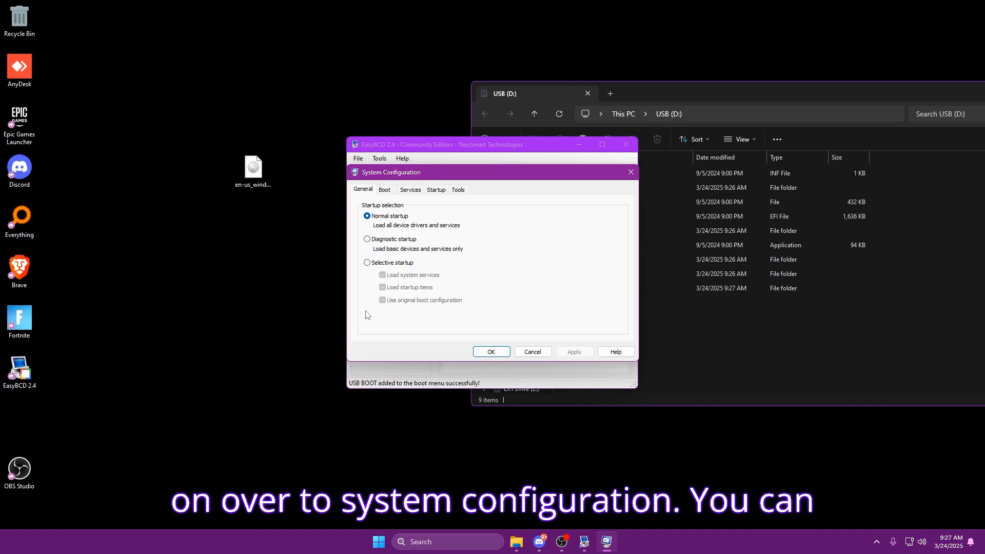
left_click(384, 190)
left_click(388, 213)
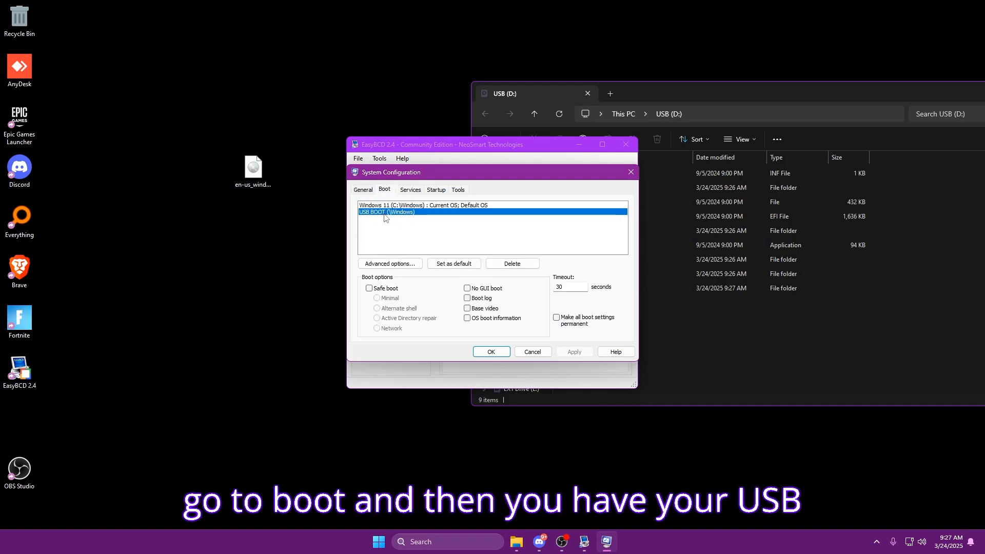
left_click(462, 263)
left_click(577, 353)
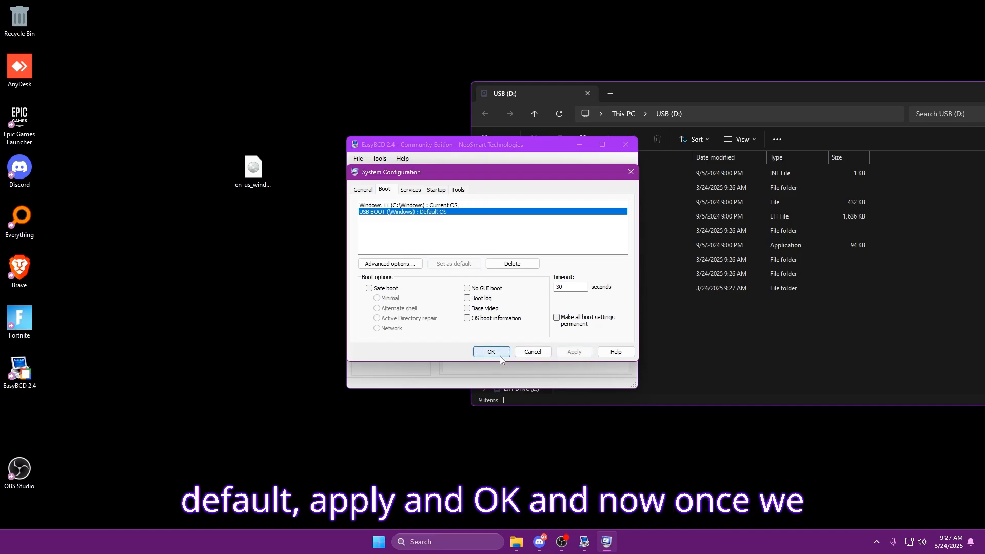
left_click(491, 352)
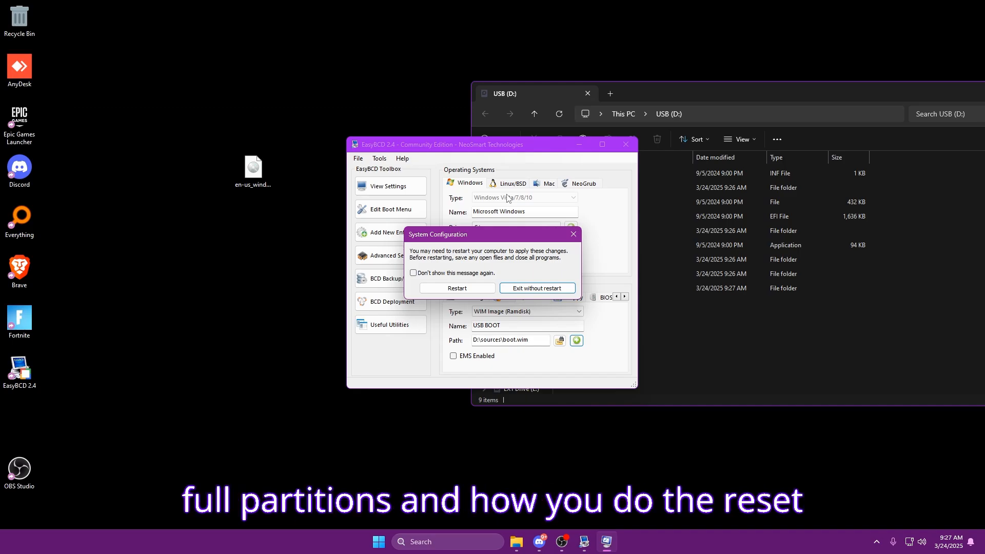
left_click(545, 288)
Reopen Disk Management to examine the Disk 0 partitions and the USB (D:) volume, and close it.
key("super")
type("partition")
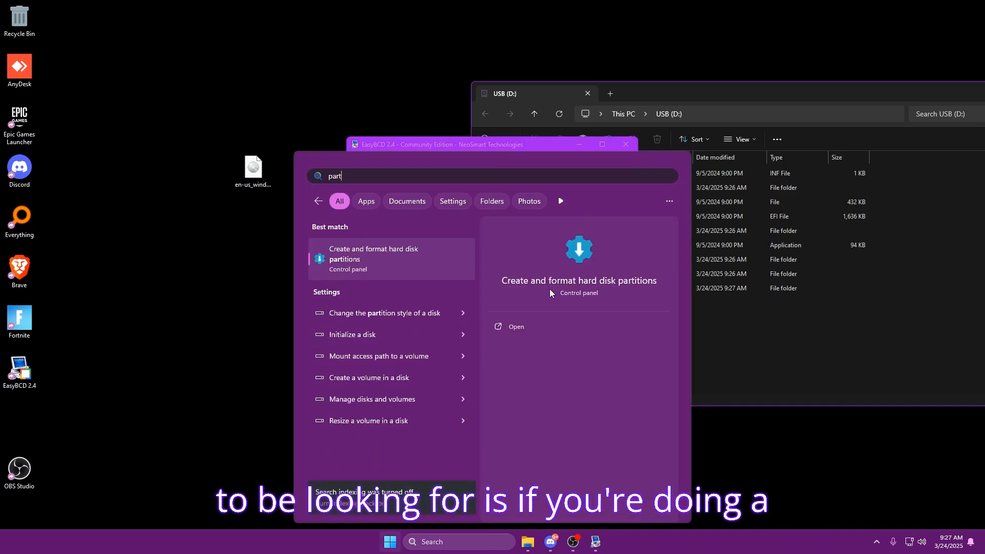
key("Return")
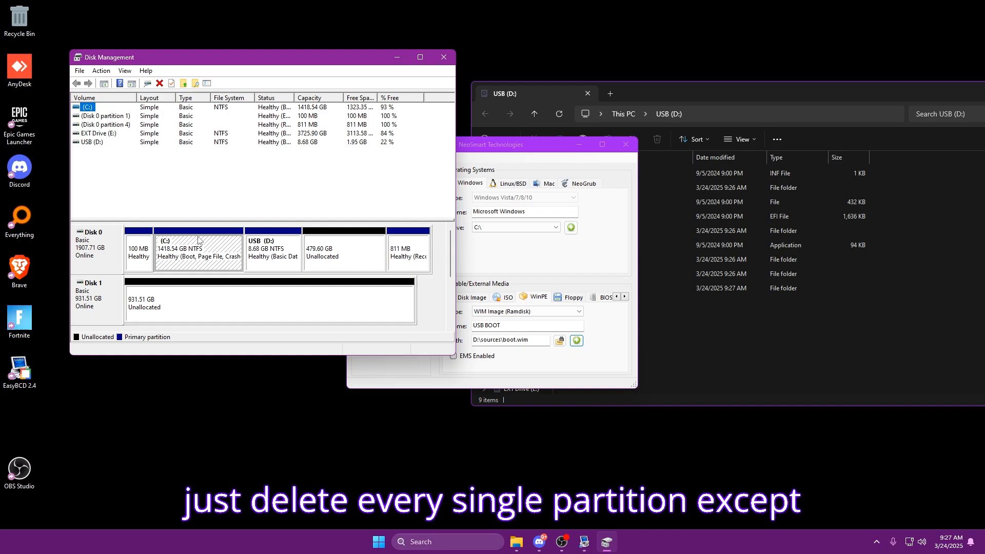
left_click(272, 250)
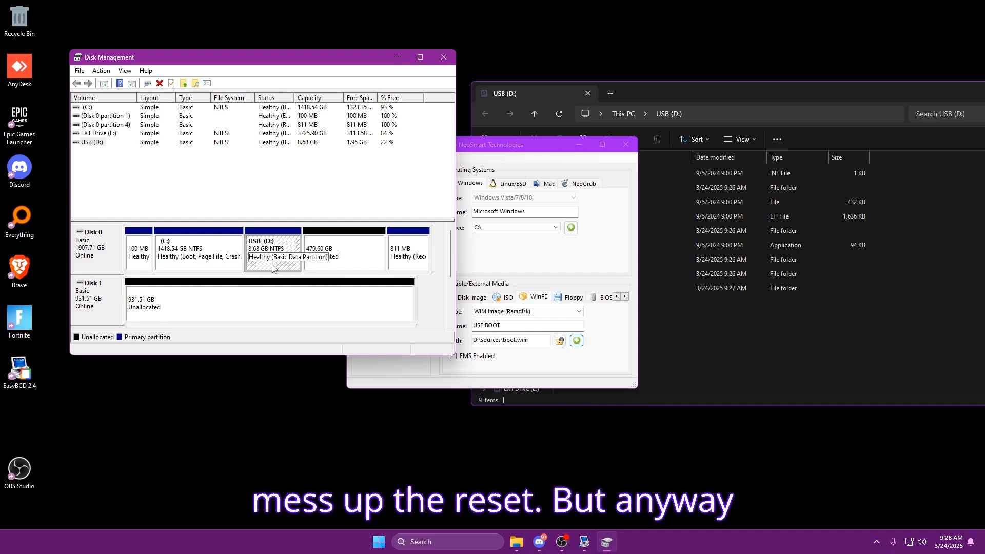
left_click(443, 57)
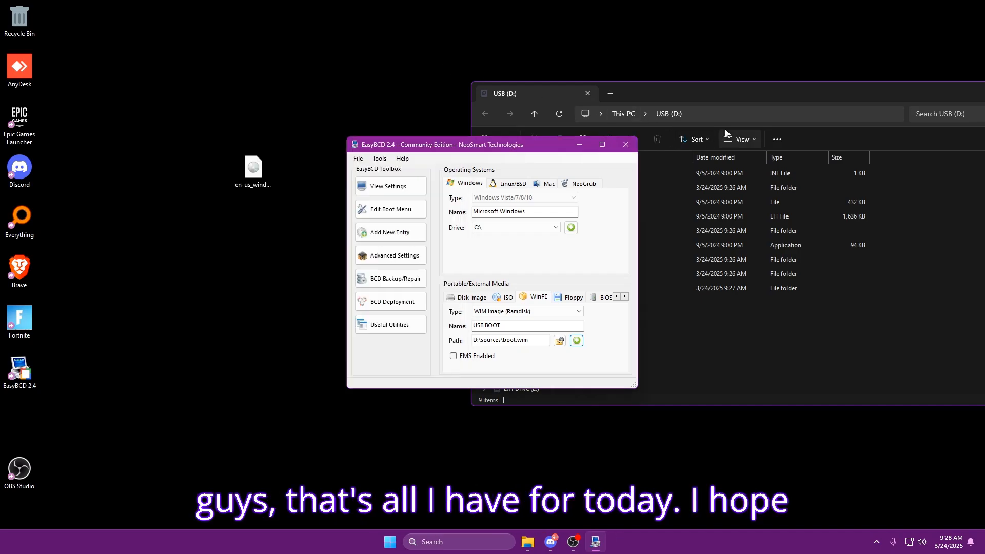
Close EasyBCD, declining the Easy Recovery Essentials offer, and close the USB (D:) file window.
left_click(625, 144)
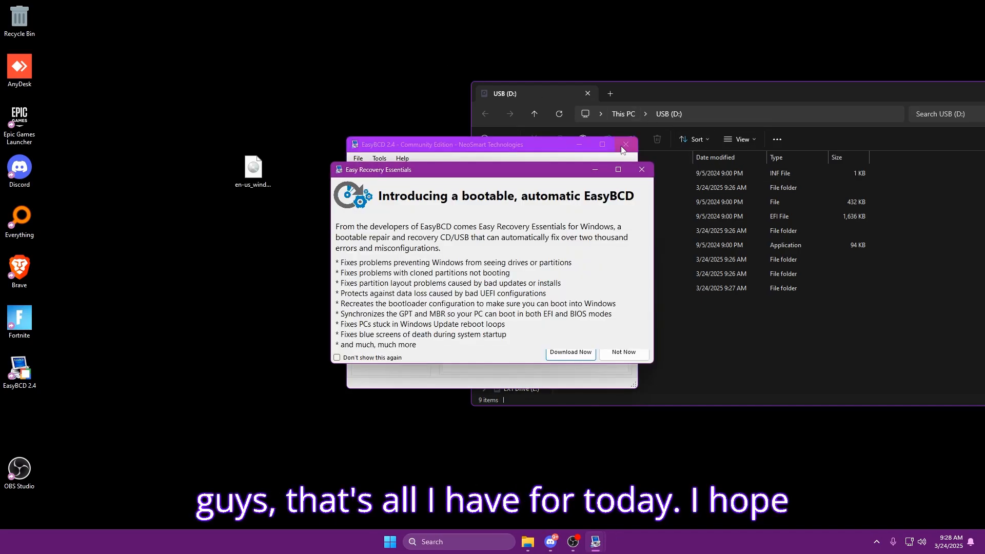
left_click(622, 352)
left_click(587, 93)
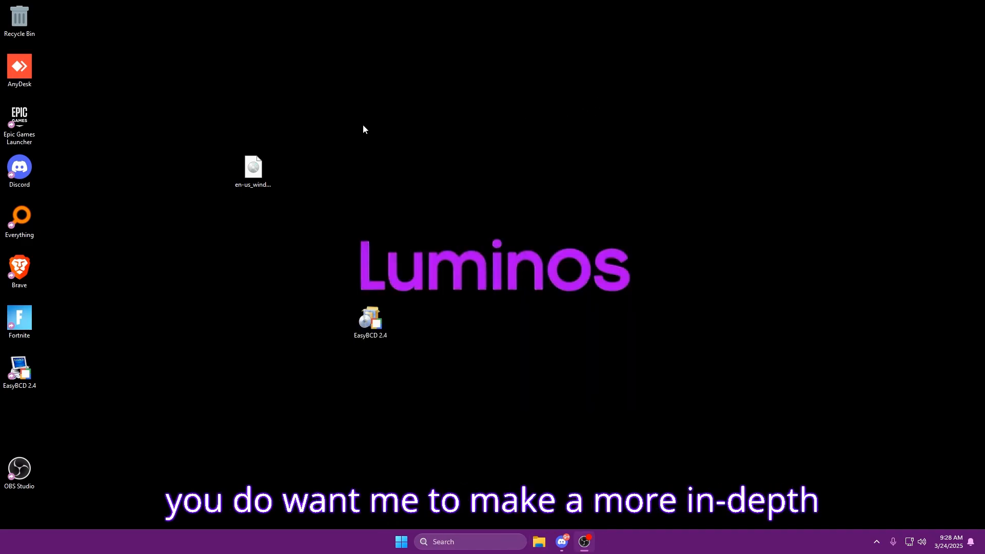